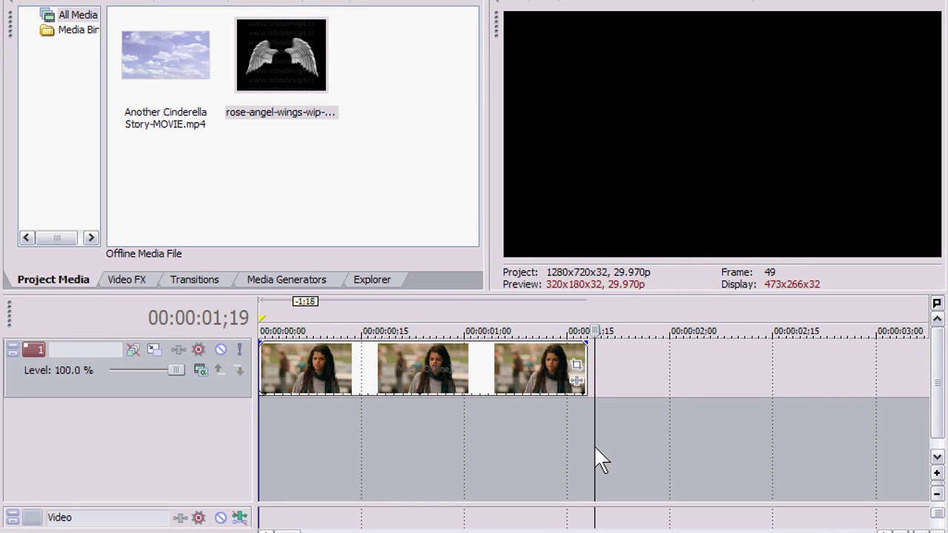
Apply the Tears Of An Angel Video Event FX package to the Another Cinderella Story clip
left_click(588, 443)
left_click(575, 433)
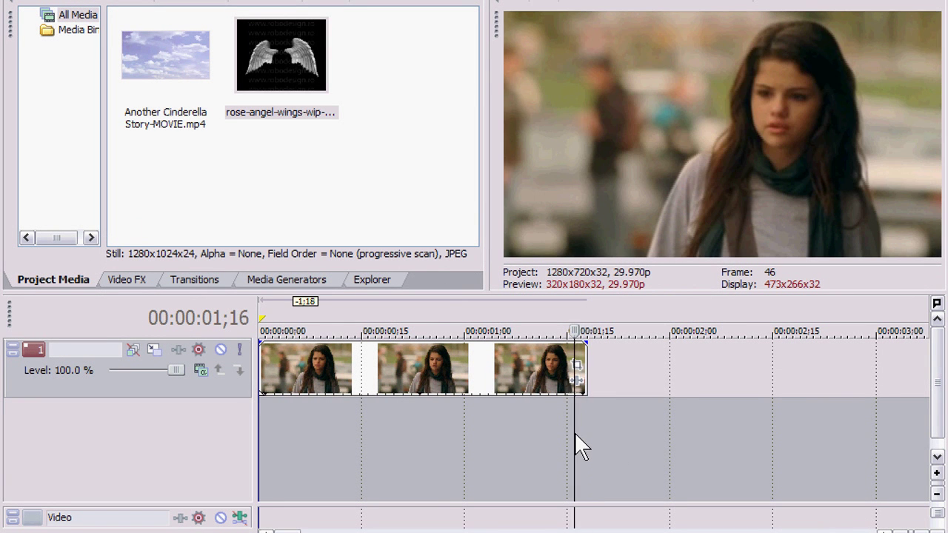
left_click_drag(576, 433, 252, 434)
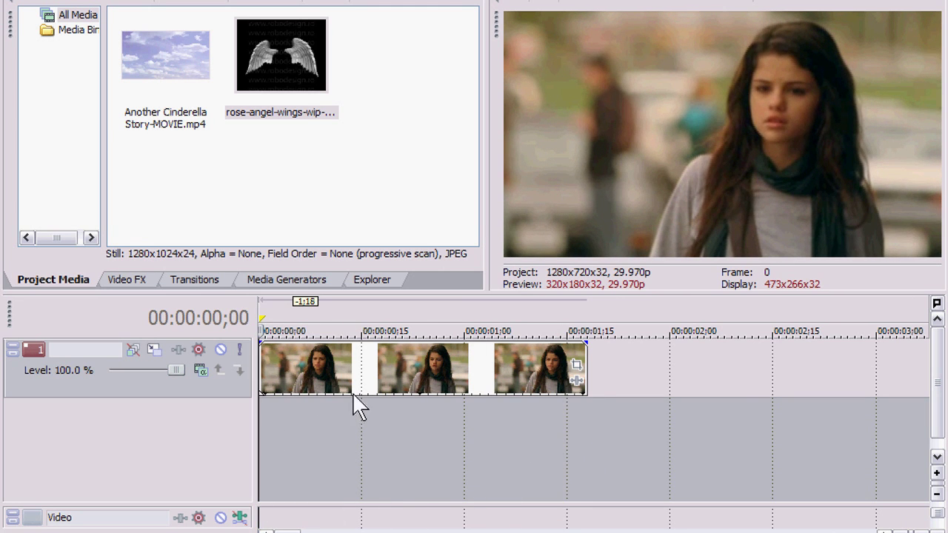
right_click(371, 378)
left_click(474, 306)
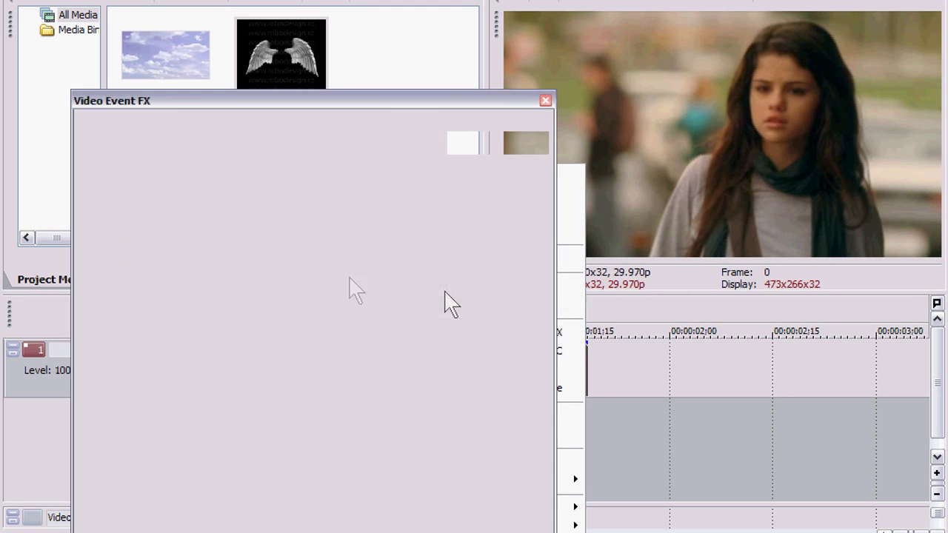
left_click(360, 176)
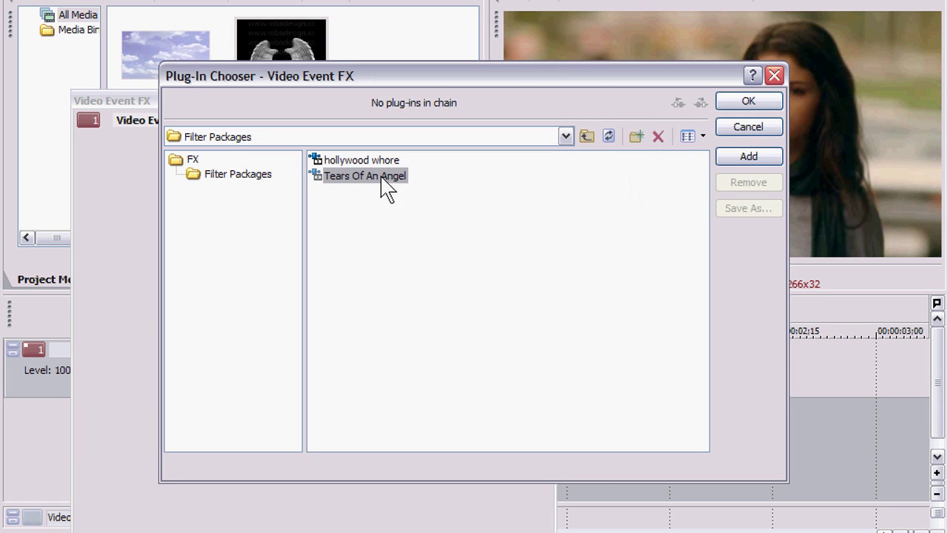
left_click(730, 158)
left_click(763, 104)
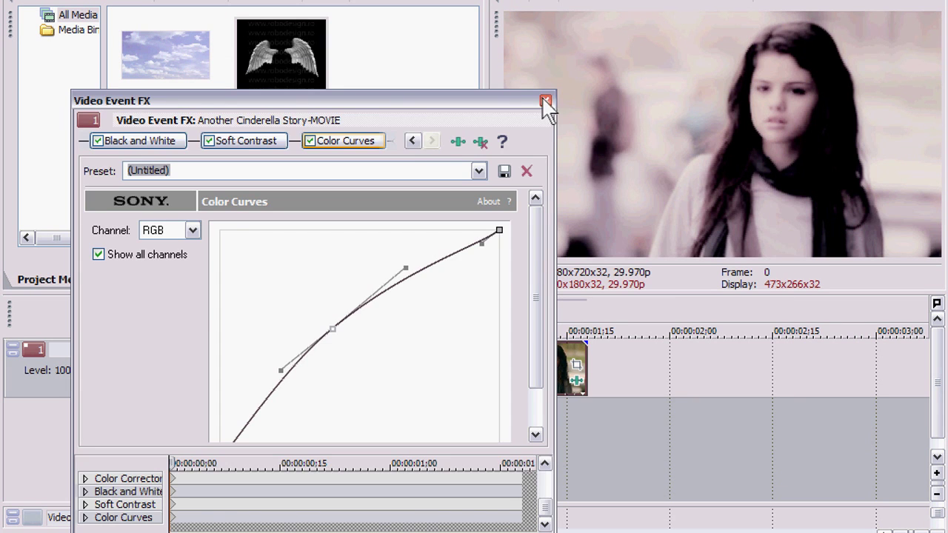
left_click(545, 101)
left_click(336, 372)
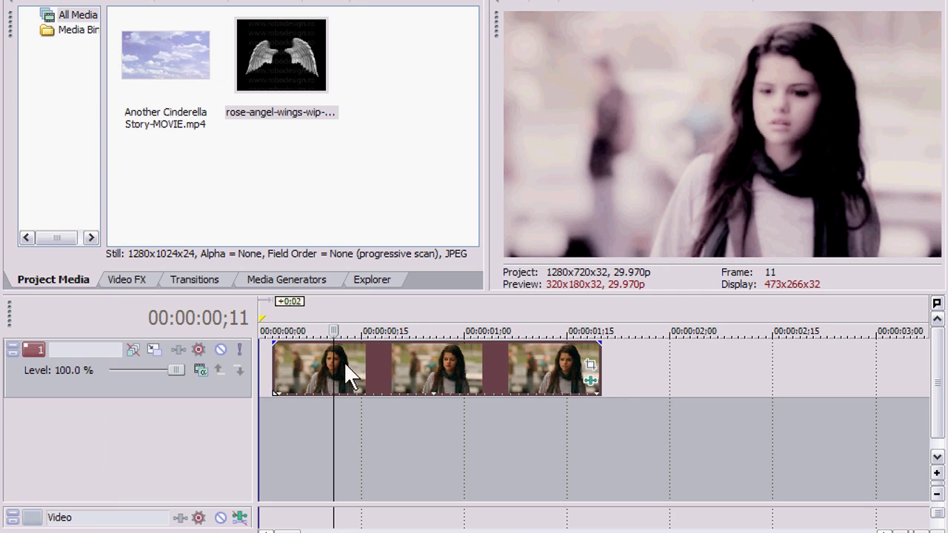
Insert a new video track with the angel-wings image, trimmed to the clip's length
left_click(373, 361)
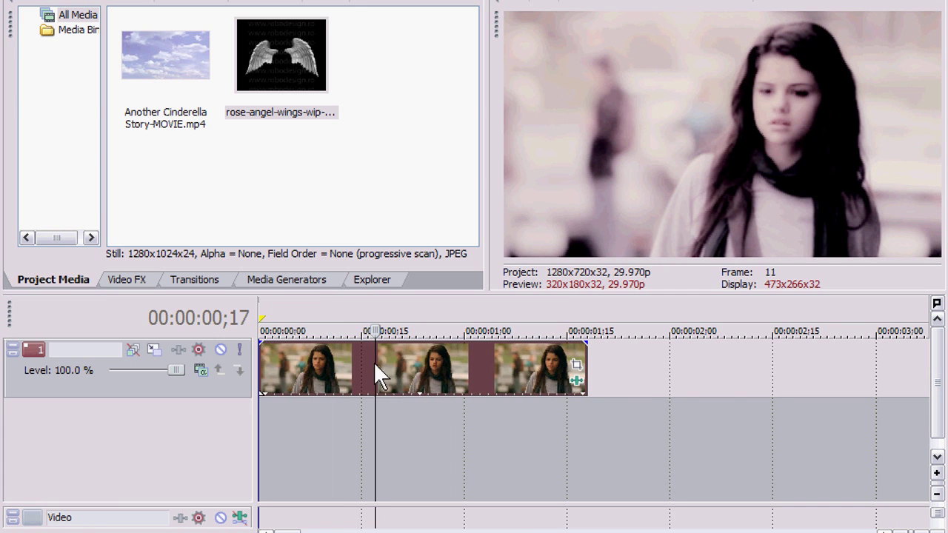
right_click(668, 361)
left_click(722, 403)
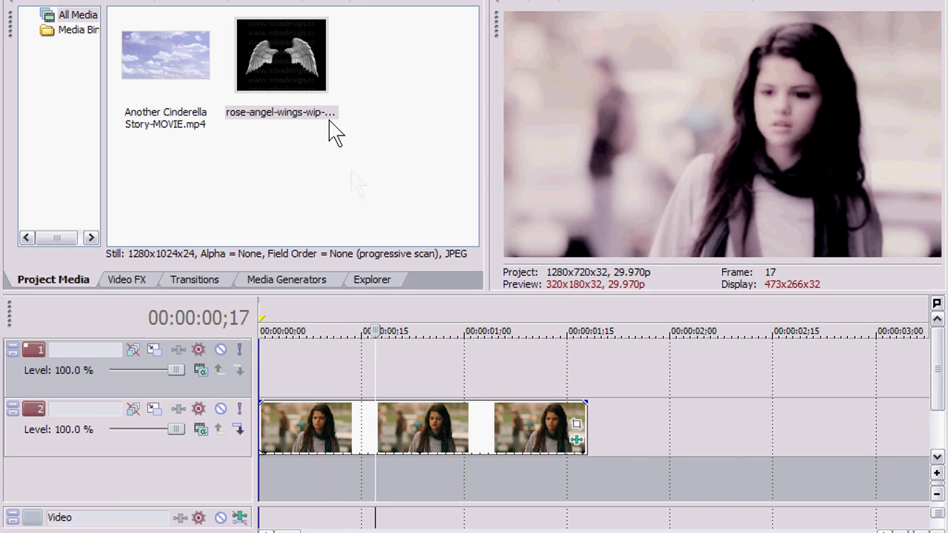
left_click(311, 90)
mouse_move(230, 362)
left_mouse_down()
mouse_move(583, 376)
mouse_move(368, 374)
left_mouse_up()
scroll(585, 376, "down", 5)
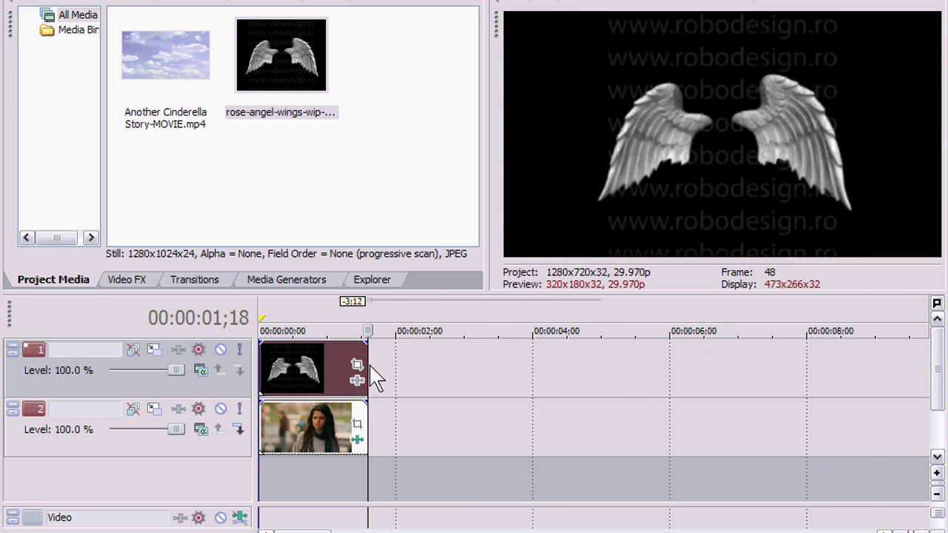
left_click(310, 364)
scroll(499, 369, "up", 5)
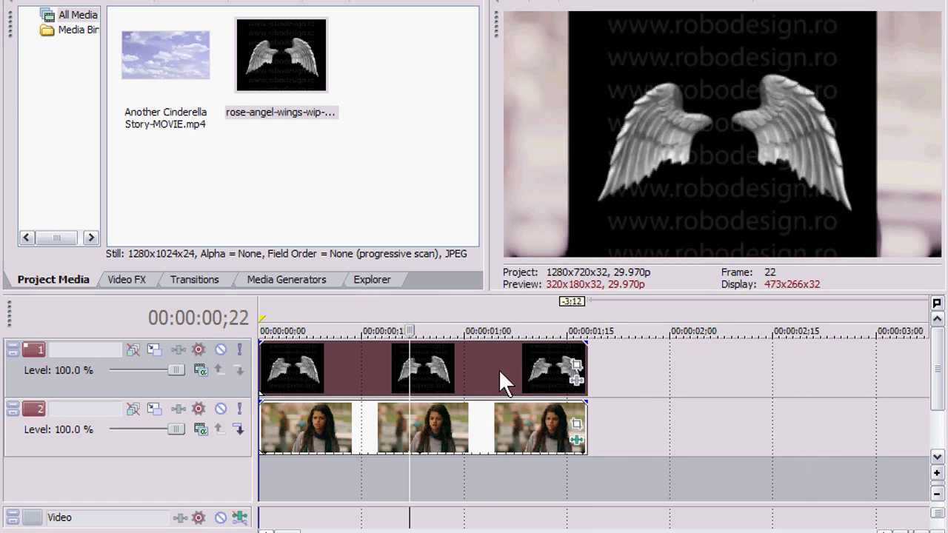
Set the wings track compositing mode to Screen and duplicate the track
left_click(200, 369)
left_click(233, 220)
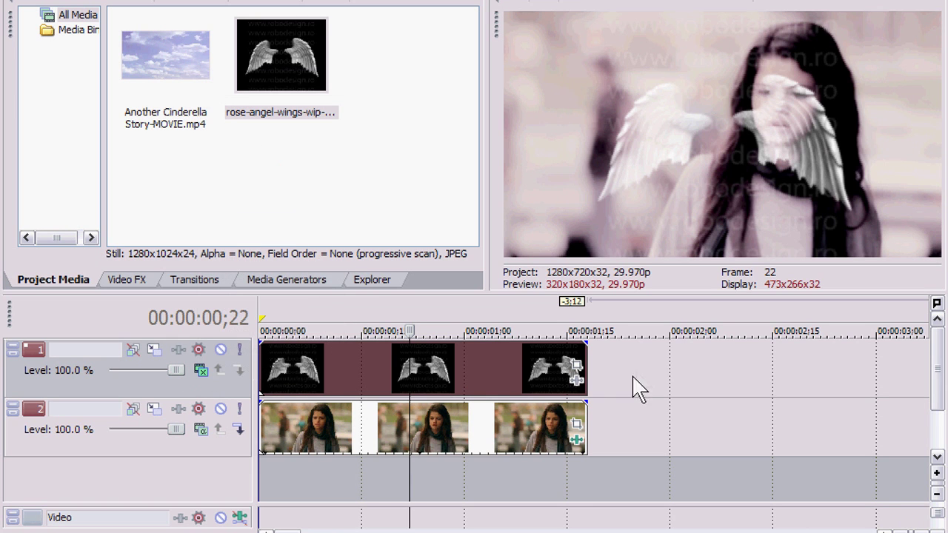
right_click(634, 387)
left_click(675, 428)
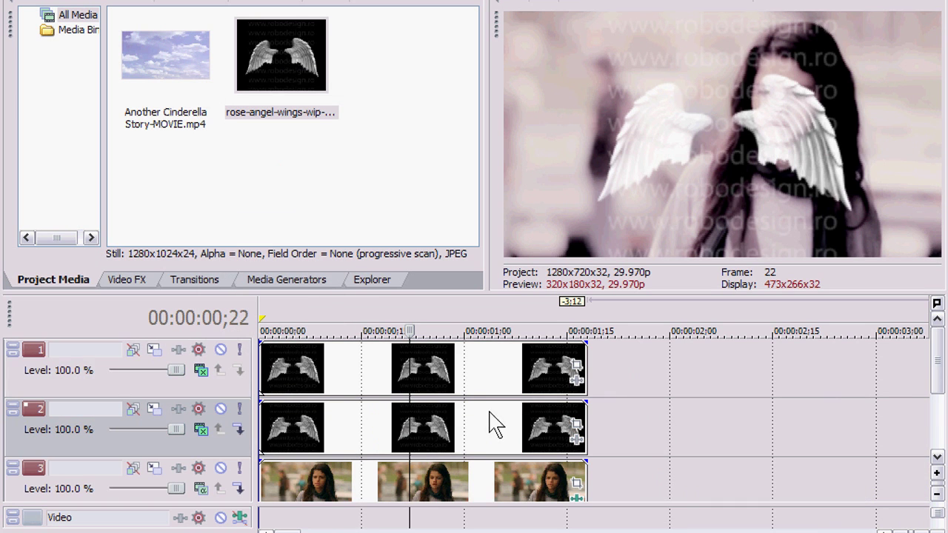
left_click(440, 364)
Draw a closed Pan/Crop mask path around the left wing on the top wings clip
left_click(576, 366)
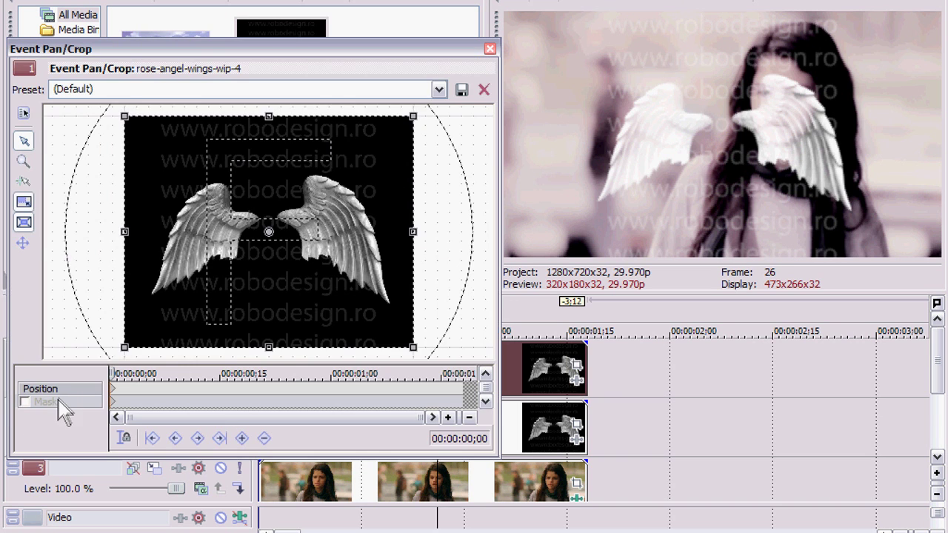
left_click(59, 402)
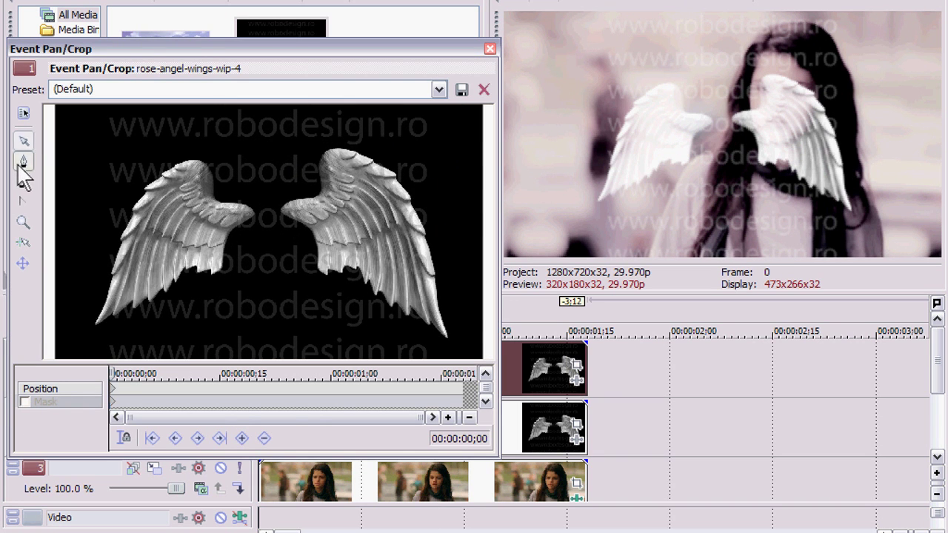
left_click(20, 162)
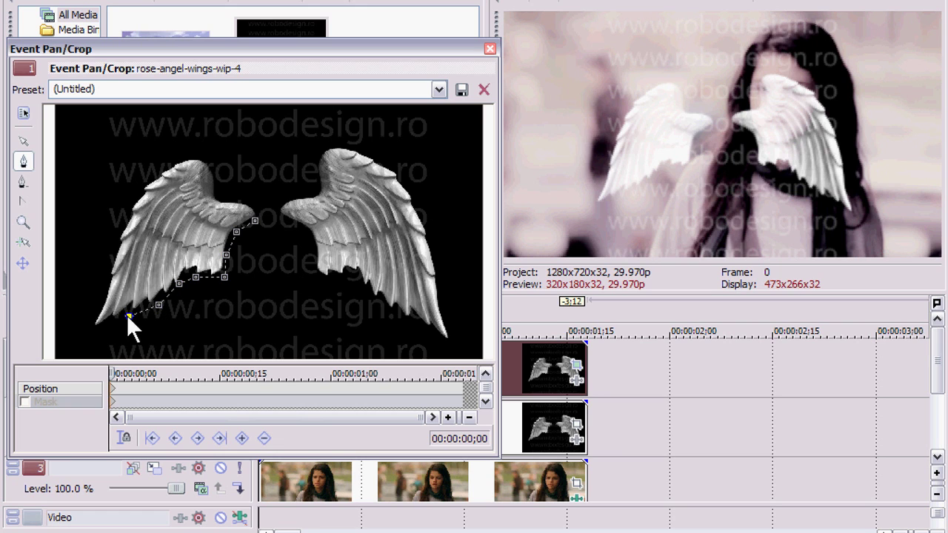
left_click(90, 330)
left_click(104, 277)
left_click(117, 240)
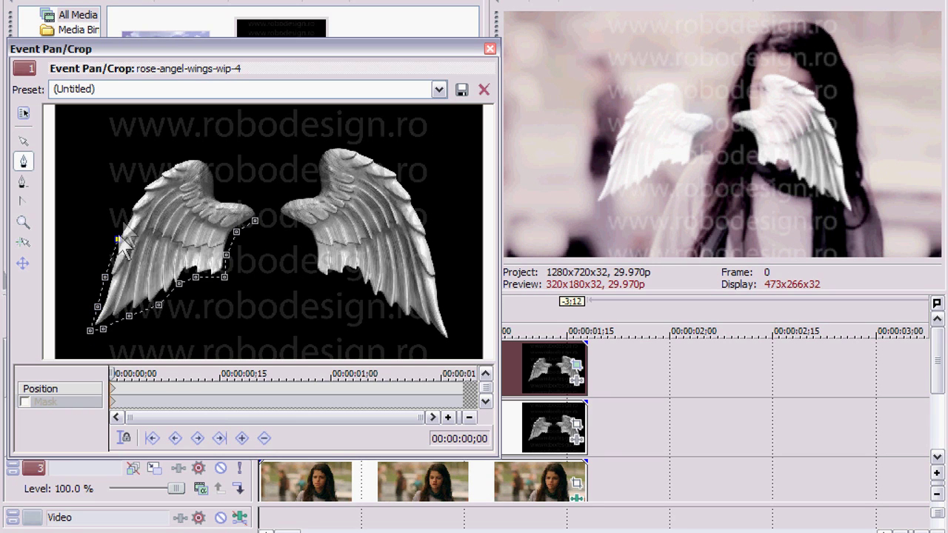
left_click(138, 186)
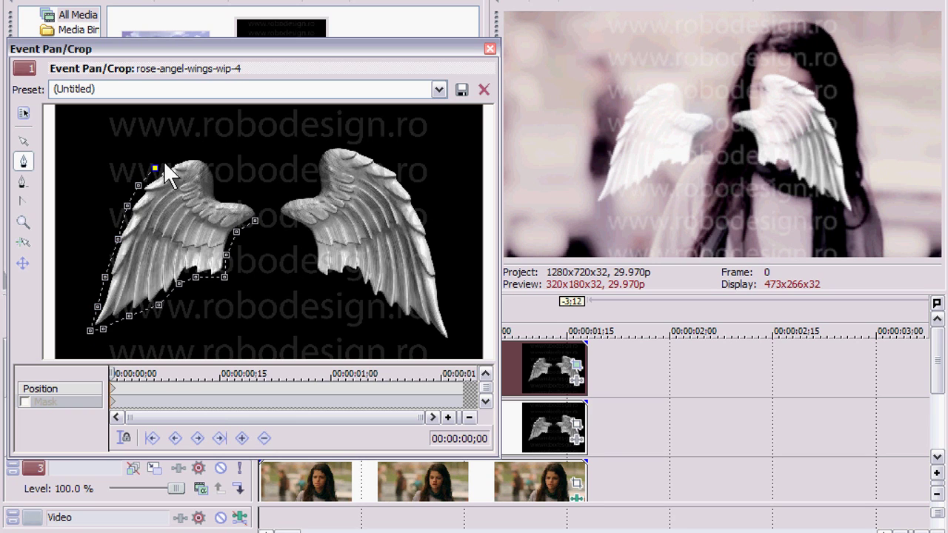
left_click(155, 168)
left_click(177, 158)
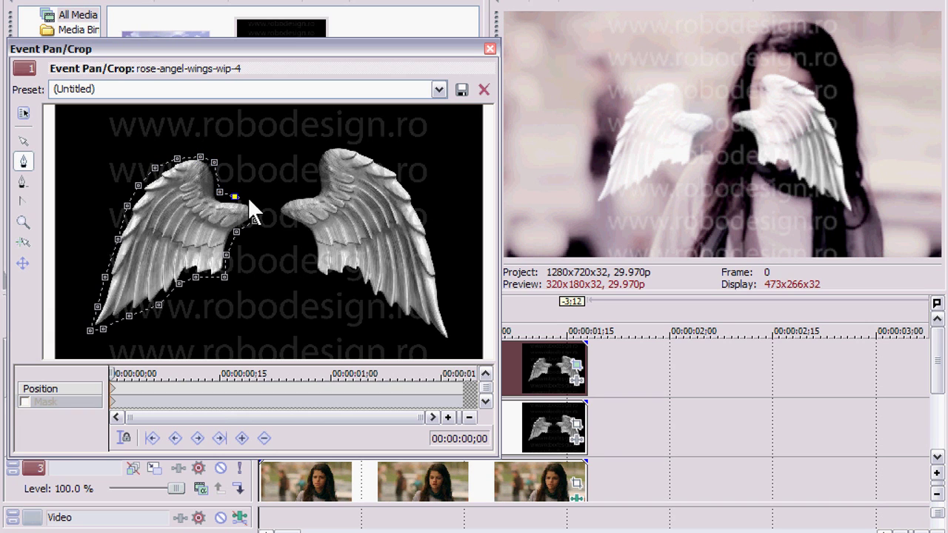
left_click(255, 220)
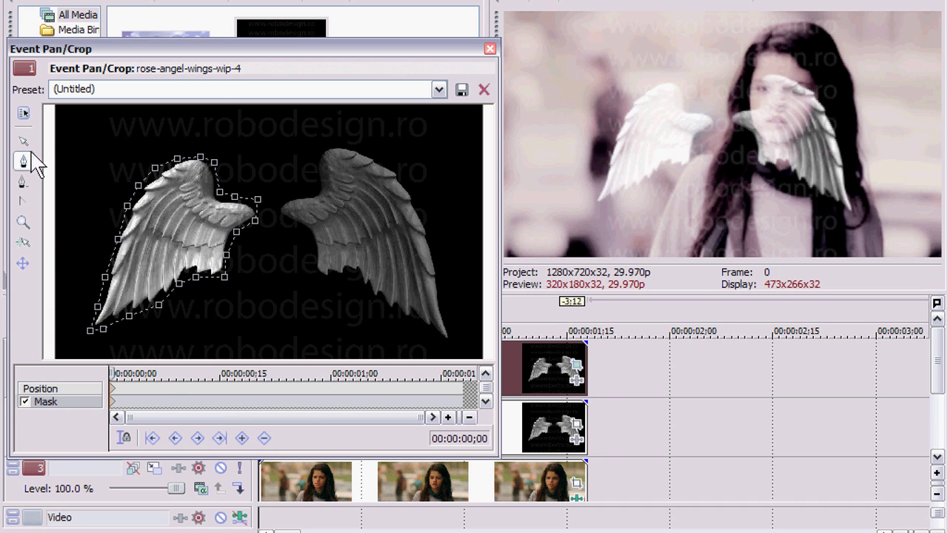
Set the left-wing mask feather type to Both with 9.6% feather, then close Pan/Crop
left_click(30, 116)
left_click(200, 229)
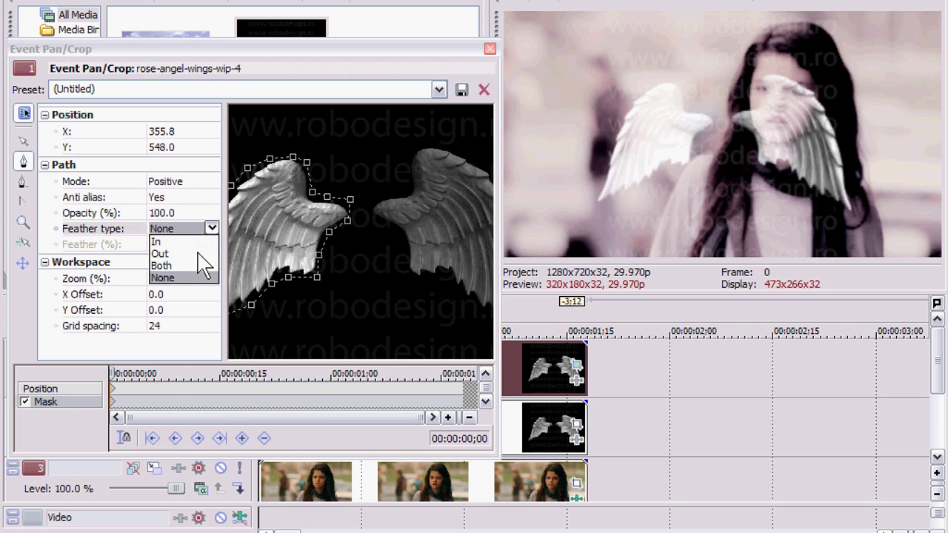
left_click(163, 267)
left_click(171, 246)
left_click(212, 244)
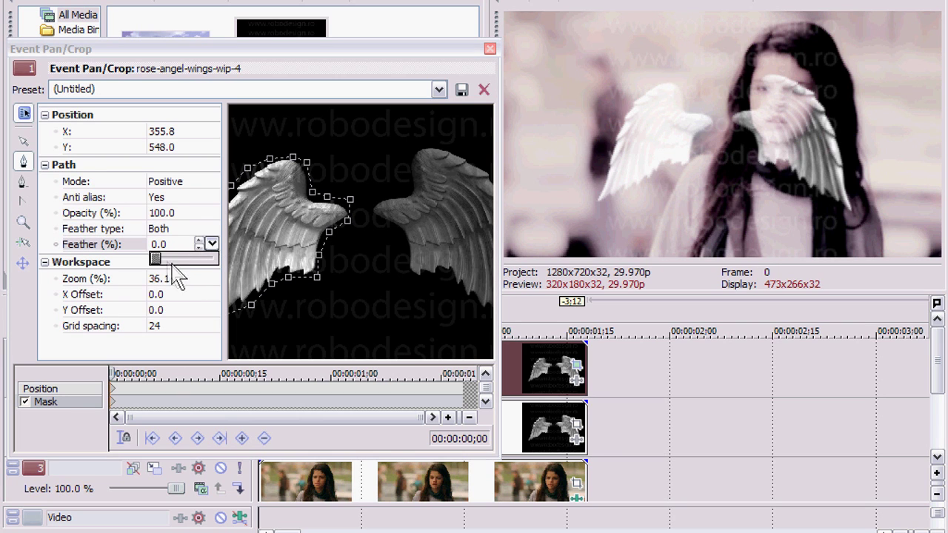
left_click_drag(171, 274, 177, 273)
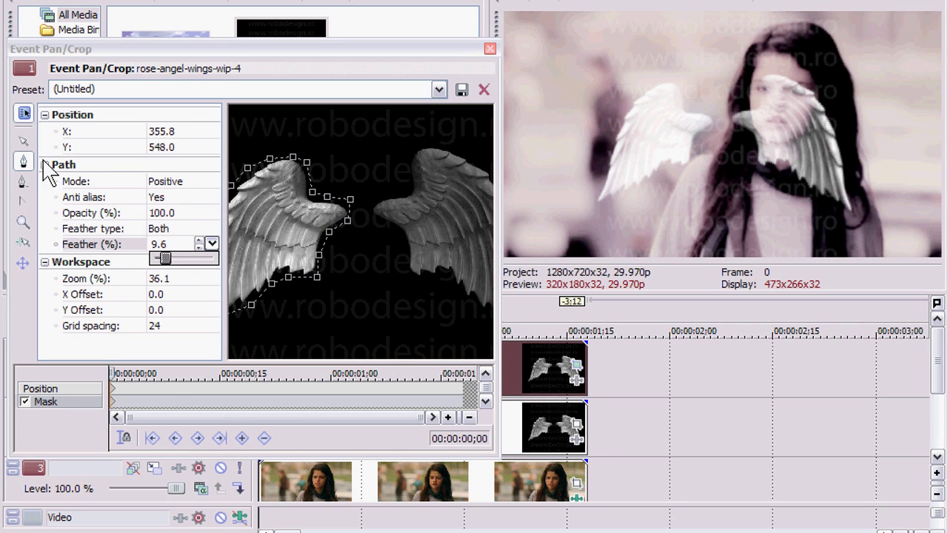
left_click(23, 113)
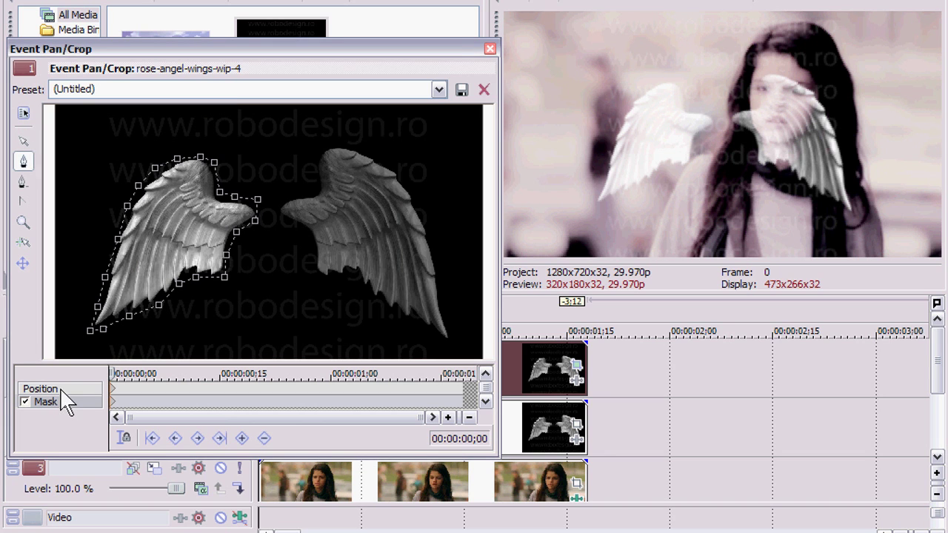
left_click(489, 48)
On the second wings clip, start a mask along the right wing's inner and lower edge to its tip
left_click(576, 425)
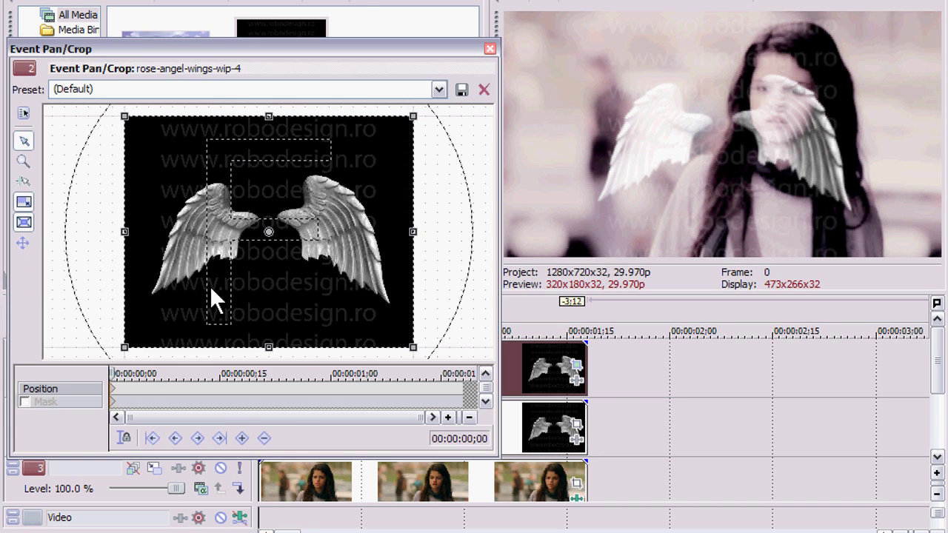
left_click(25, 403)
scroll(298, 267, "up", 2)
scroll(298, 266, "up", 2)
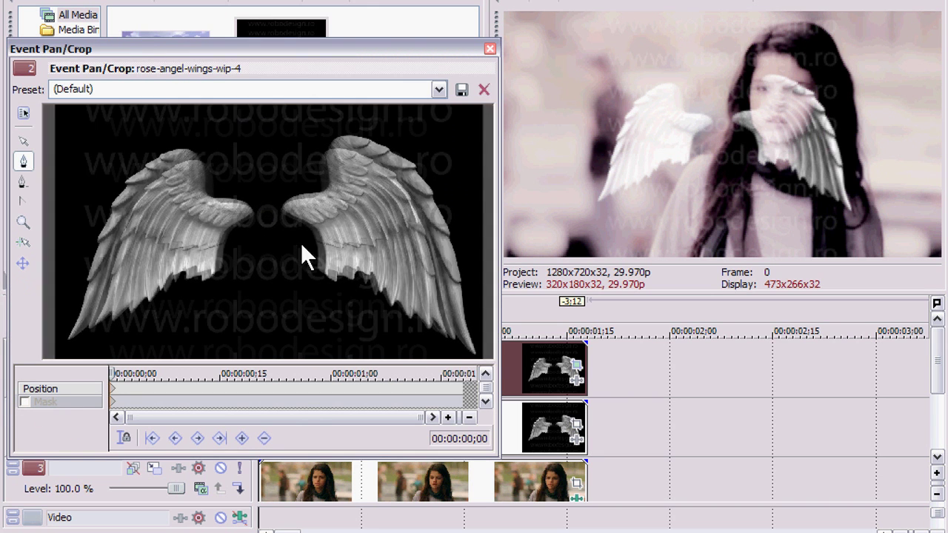
scroll(289, 218, "down", 1)
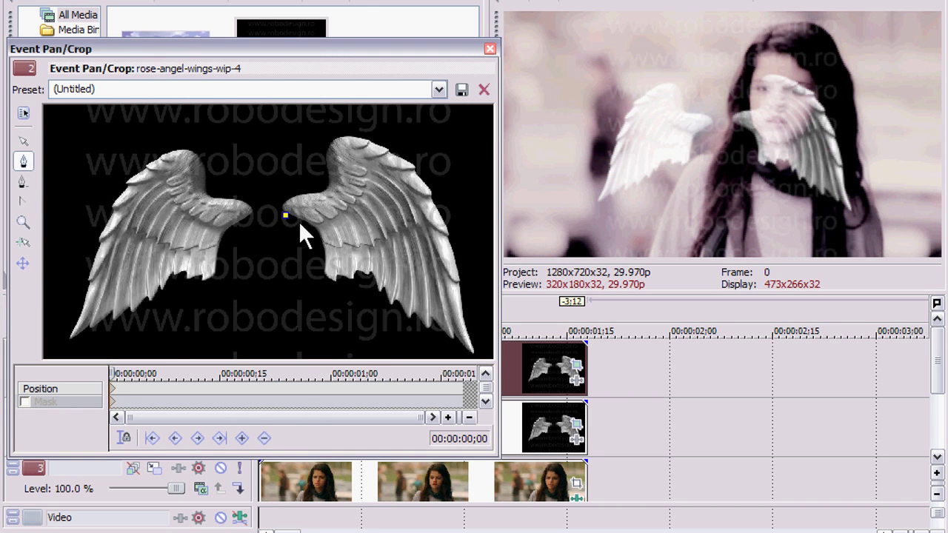
left_click(329, 285)
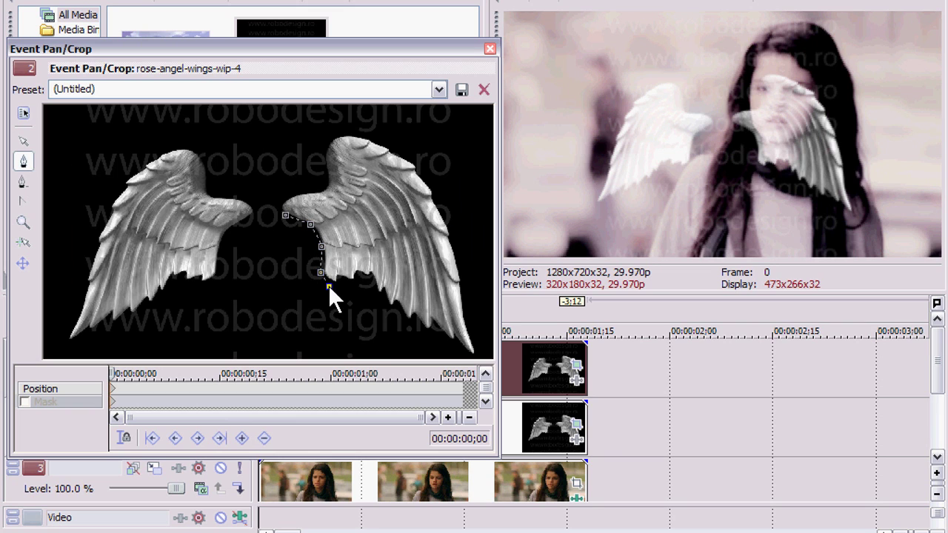
left_click(386, 304)
left_click(436, 344)
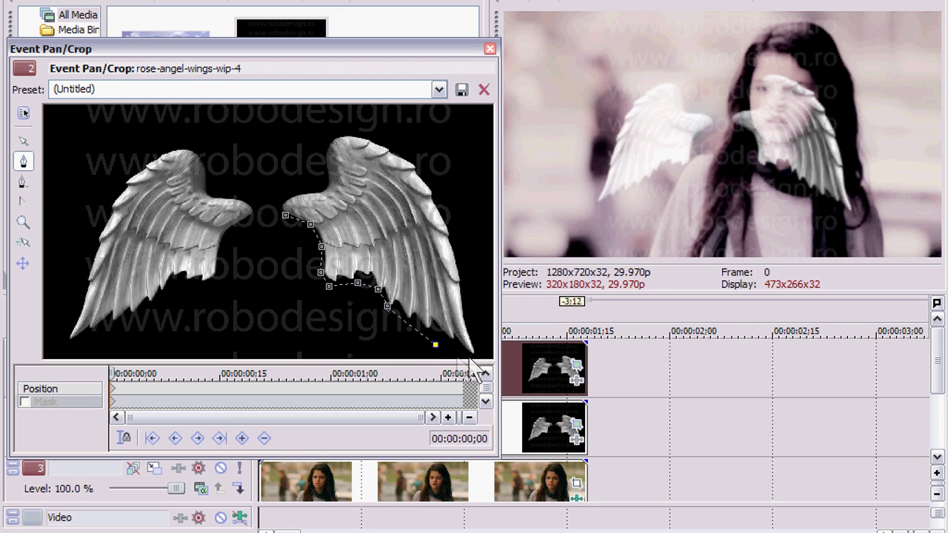
left_click(470, 352)
scroll(471, 355, "down", 1)
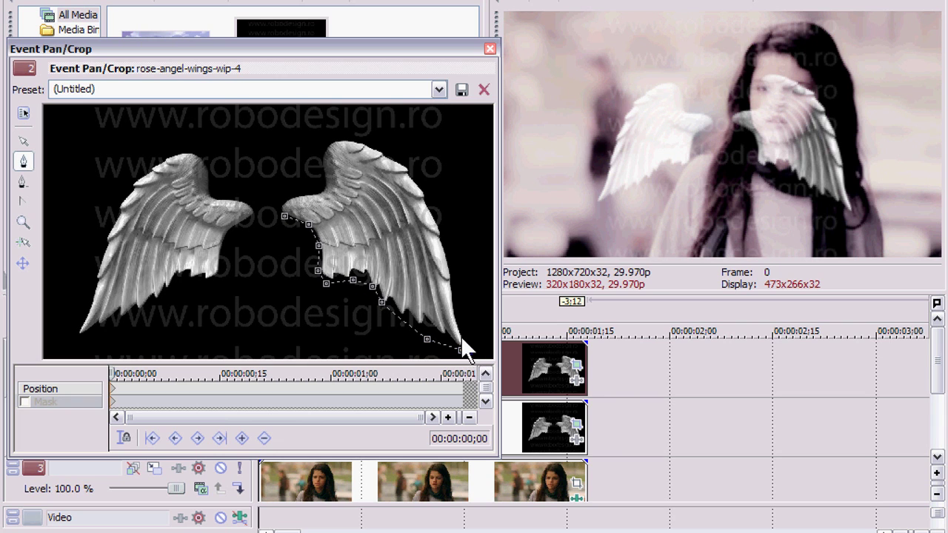
Continue the mask up the right wing's outer edge and top, then close the path
left_click(455, 287)
left_click(450, 251)
left_click(444, 219)
left_click(430, 195)
left_click(415, 169)
left_click(393, 154)
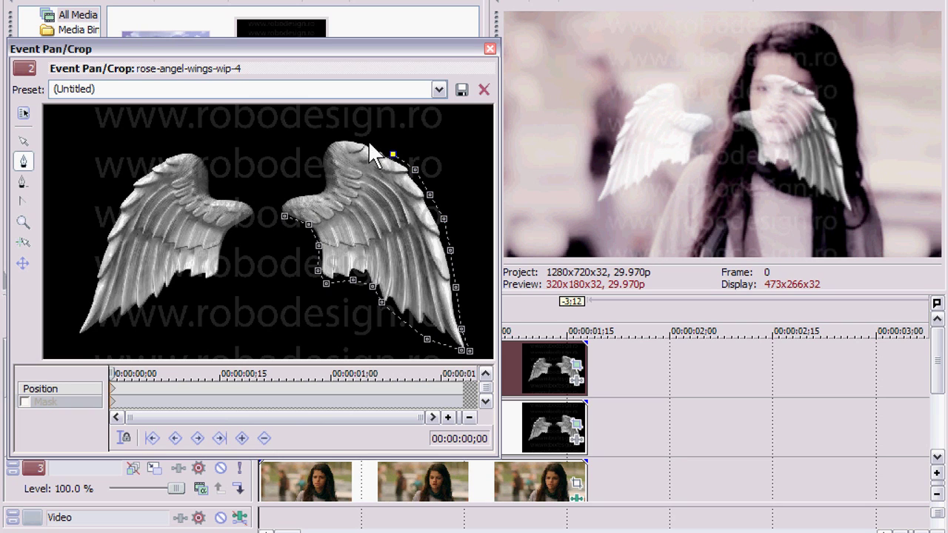
left_click(346, 134)
left_click(326, 138)
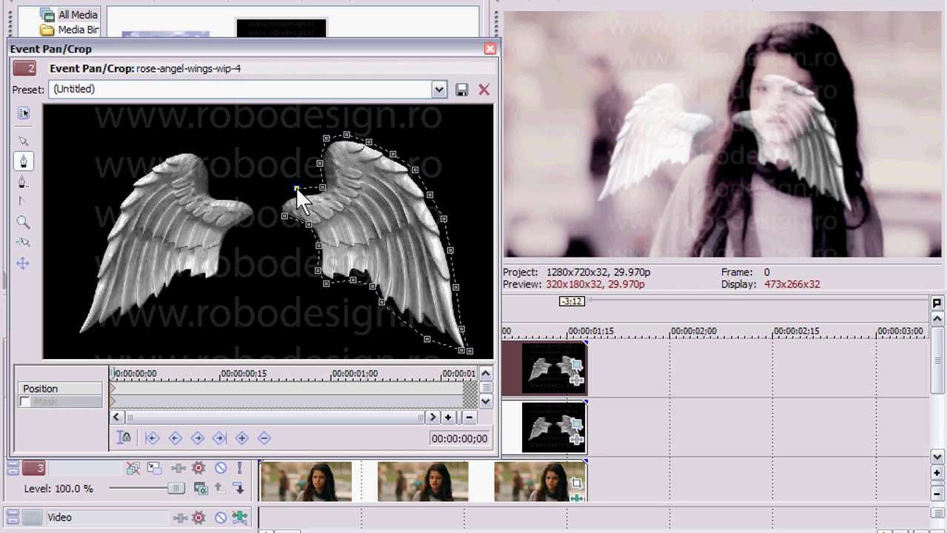
left_click(277, 199)
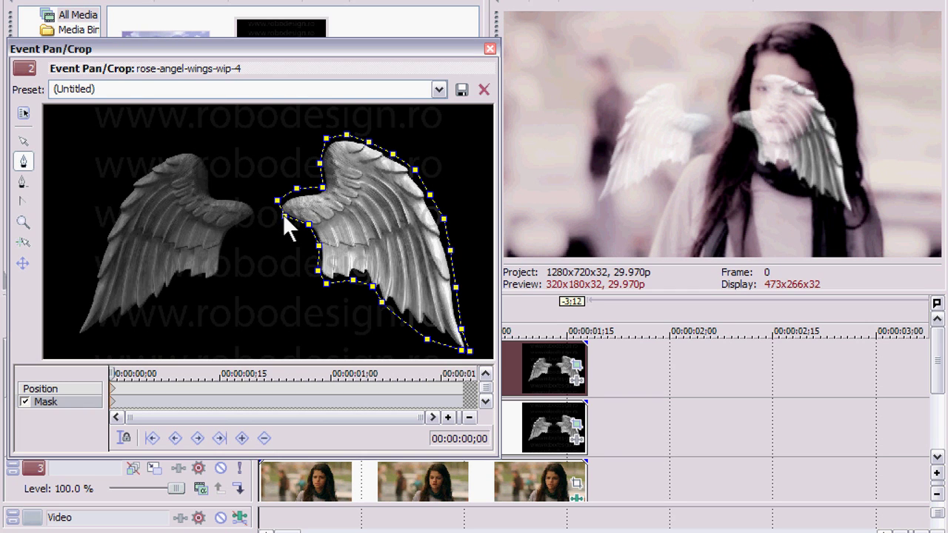
left_click(130, 354)
Give the right-wing mask a Both-type feather of 8.8%, then close Event Pan/Crop
left_click(23, 113)
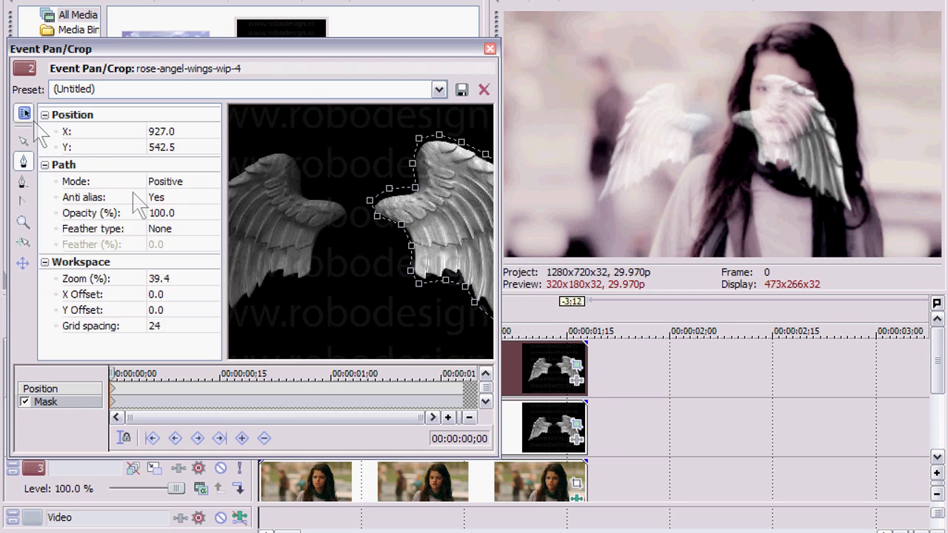
left_click(167, 229)
left_click(184, 265)
left_click(198, 243)
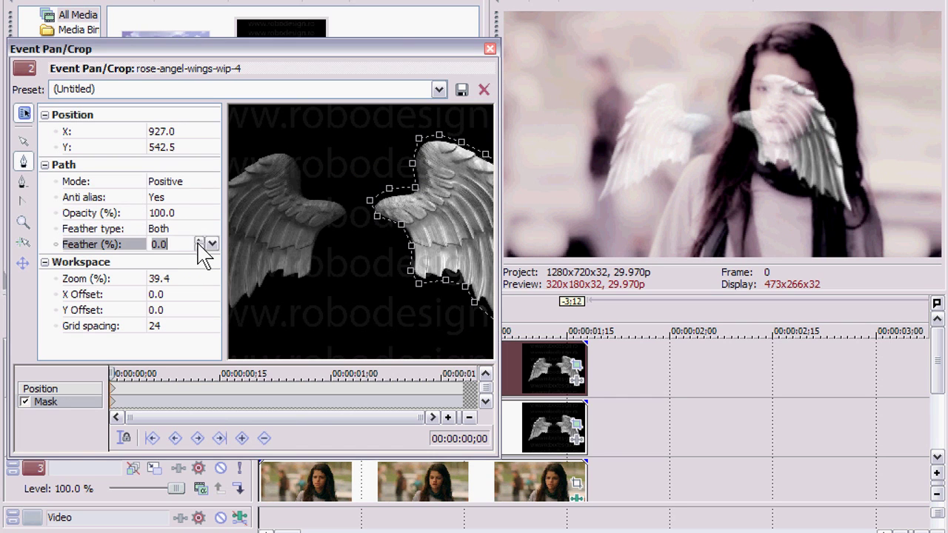
left_click(211, 245)
left_click_drag(158, 260, 163, 259)
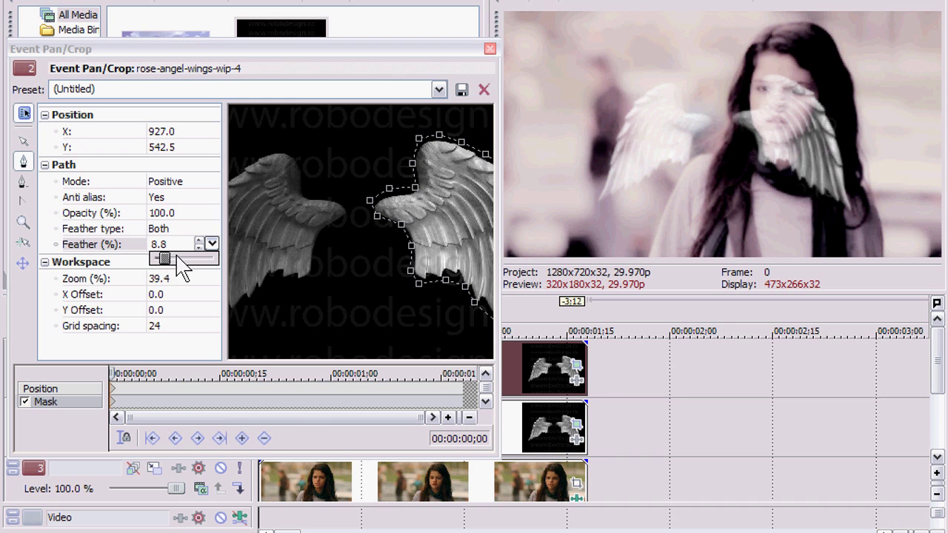
left_click(23, 112)
scroll(356, 138, "down", 1)
scroll(376, 133, "down", 1)
scroll(375, 133, "down", 1)
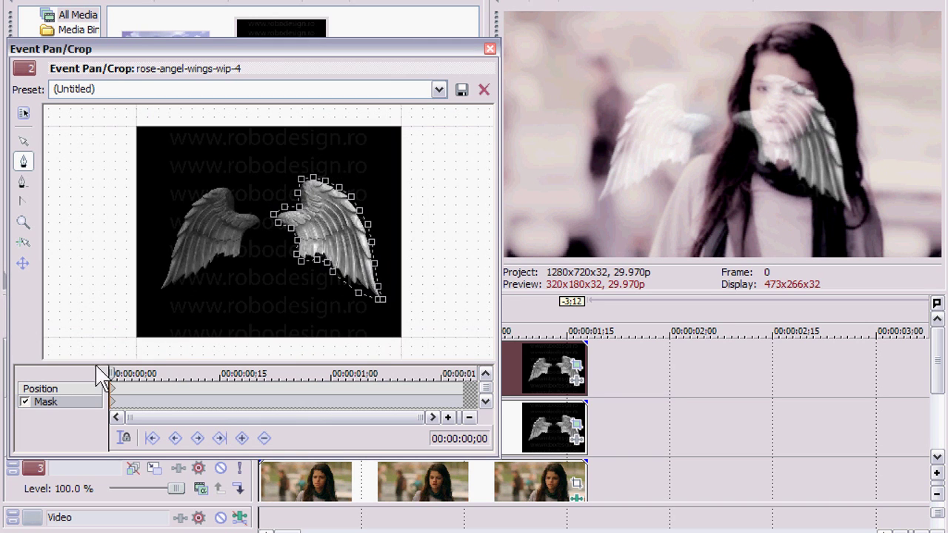
left_click(489, 48)
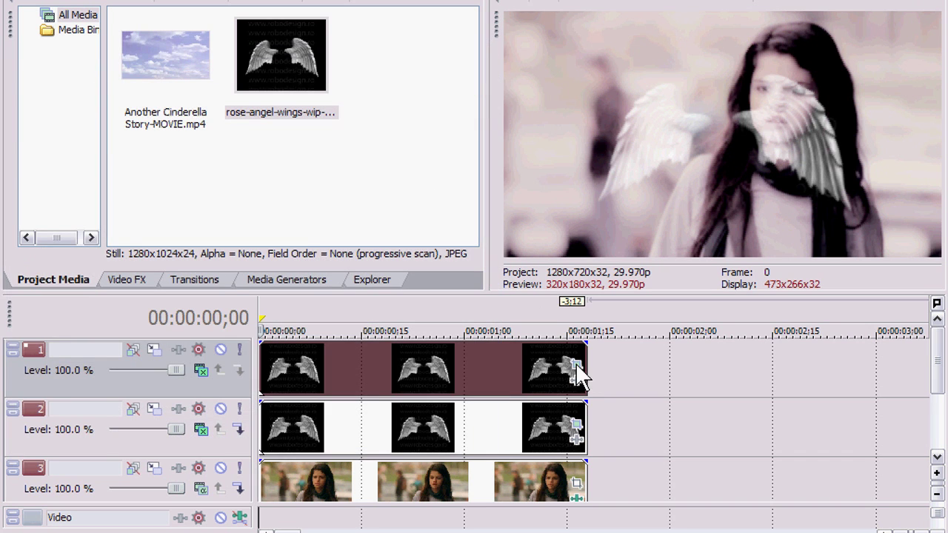
Apply the 16:9 Widescreen preset to the top wings, rotating the frame counter-clockwise and shifting it up-left
left_click(576, 367)
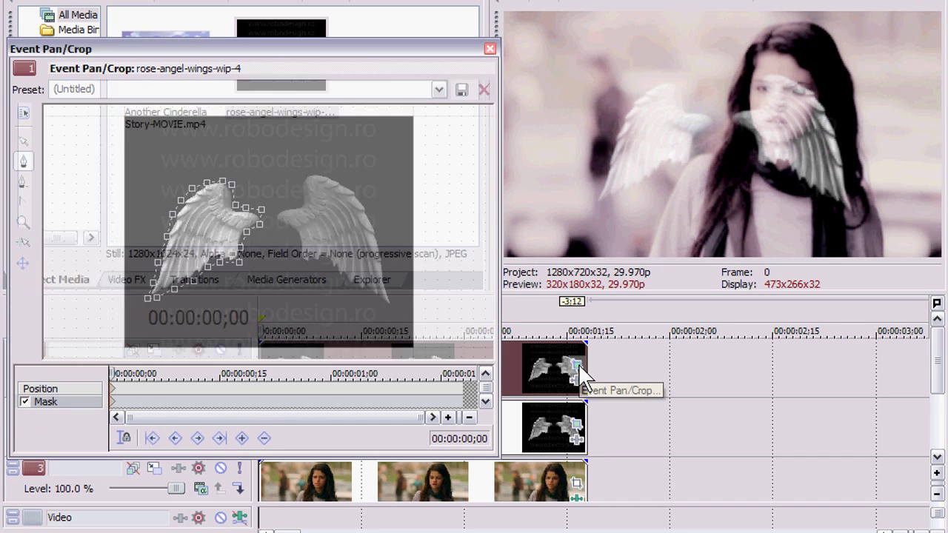
left_click(96, 389)
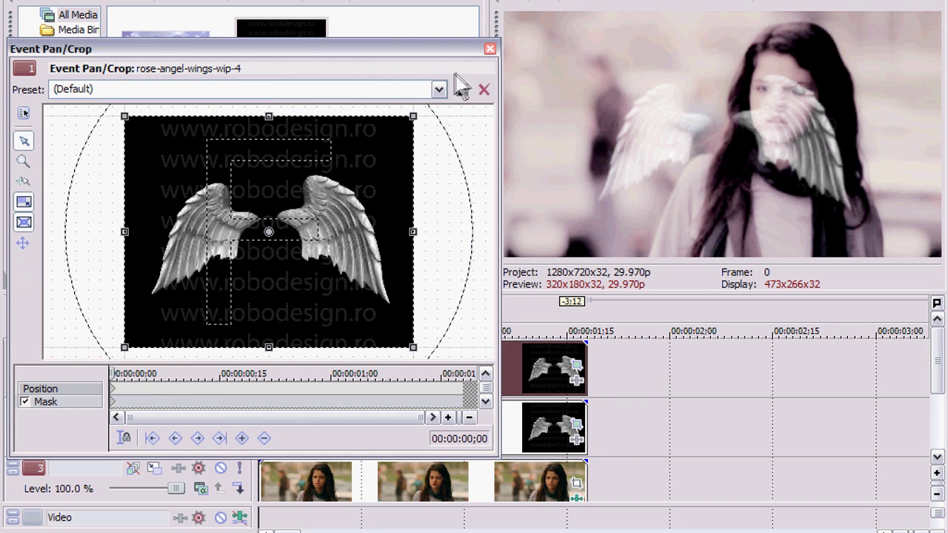
left_click(439, 89)
left_click(440, 142)
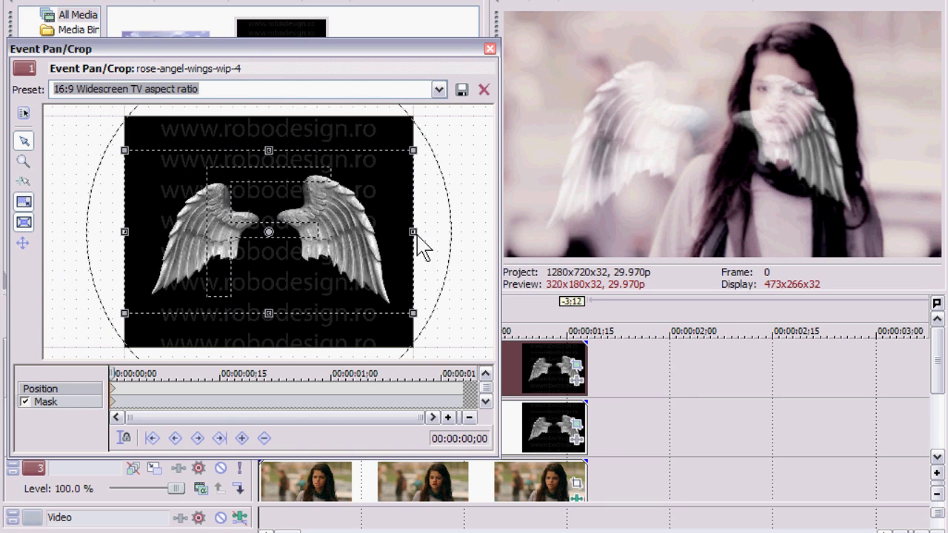
mouse_move(422, 237)
left_mouse_down()
mouse_move(442, 250)
mouse_move(400, 234)
left_mouse_up()
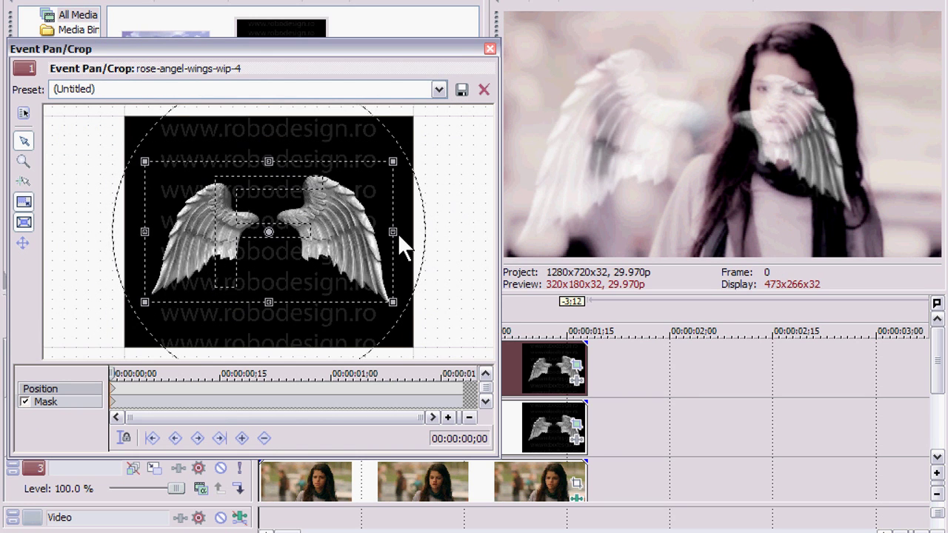
left_click_drag(430, 250, 419, 226)
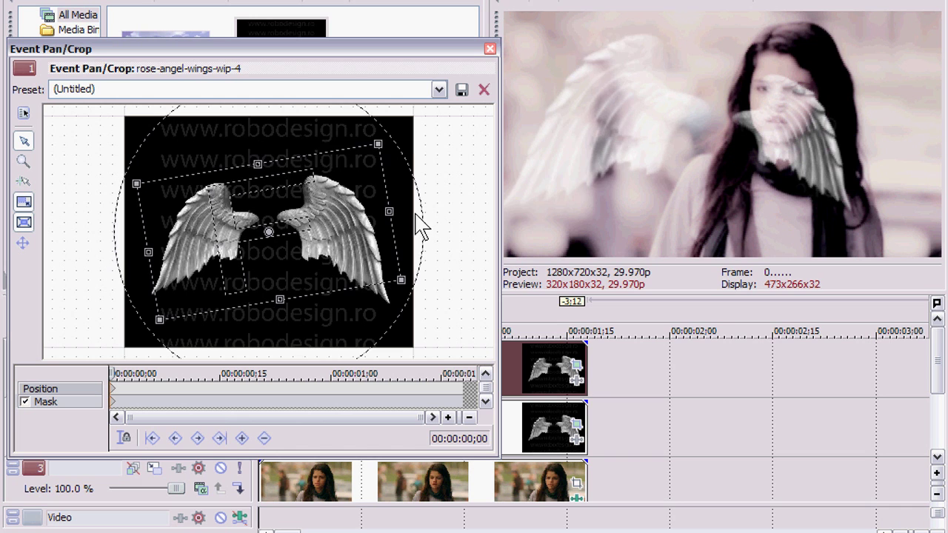
left_click_drag(305, 244, 294, 229)
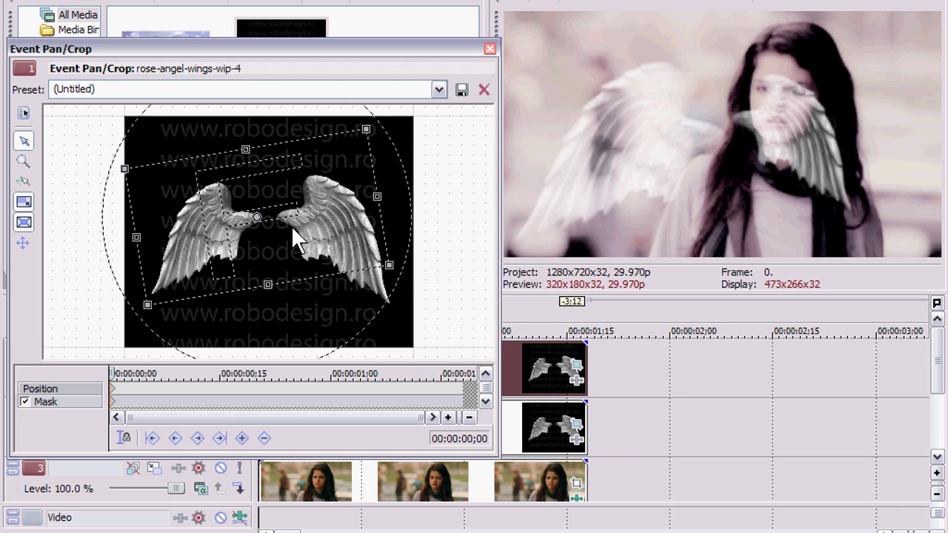
left_click_drag(395, 223, 395, 213)
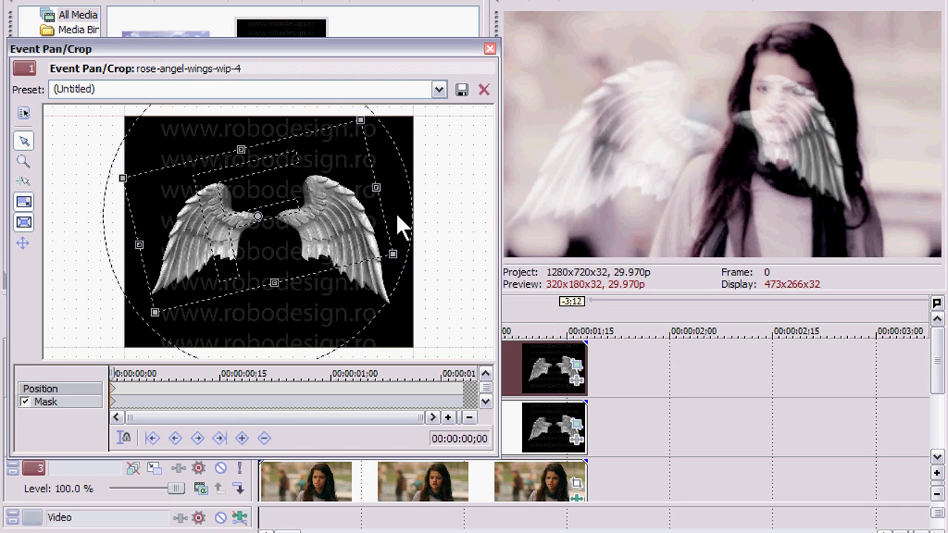
left_click_drag(326, 227, 324, 222)
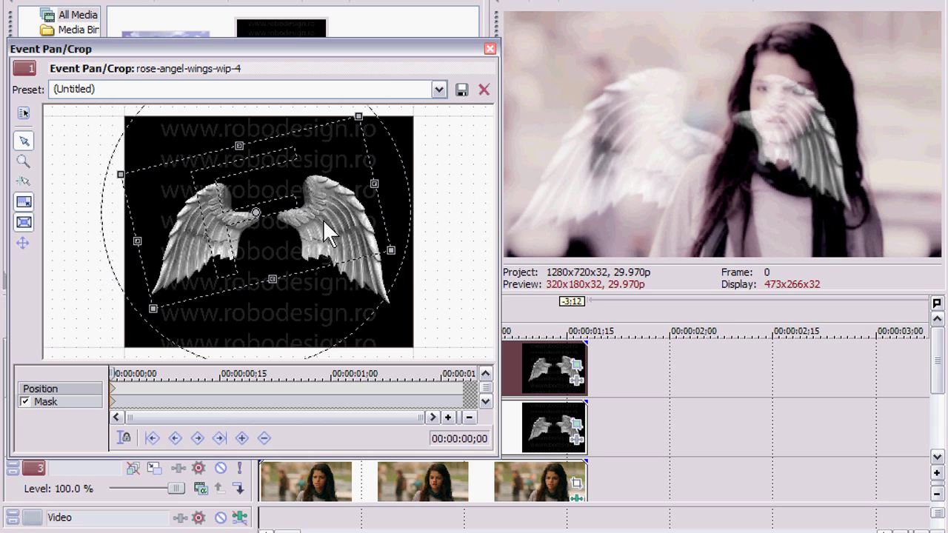
left_click(490, 49)
Apply the 16:9 Widescreen preset to the second wings, rotating it clockwise, shrinking and moving it up-left
left_click(576, 425)
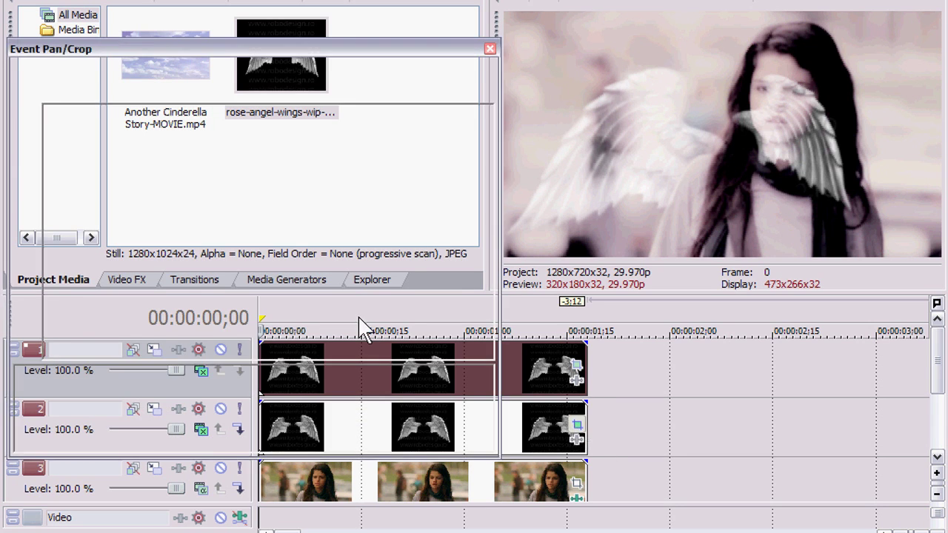
left_click(70, 391)
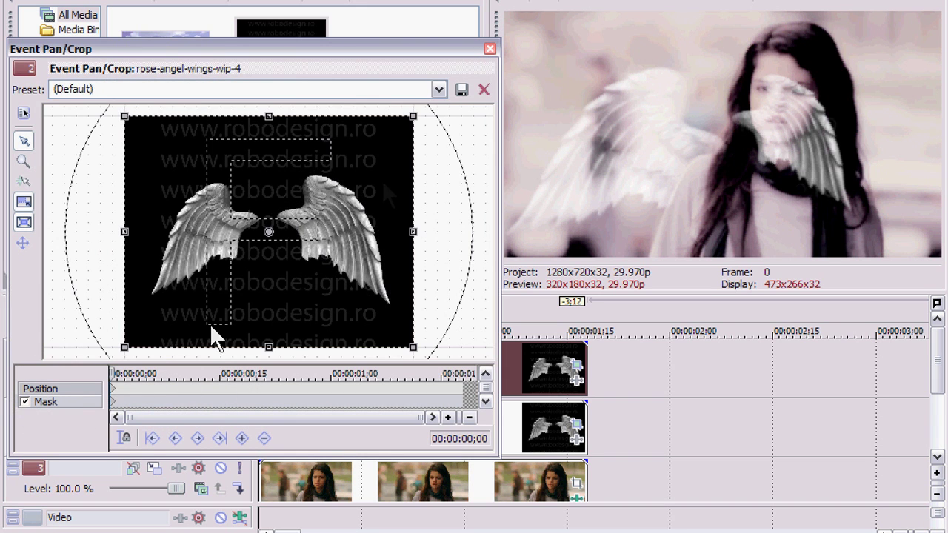
left_click(438, 90)
left_click(417, 142)
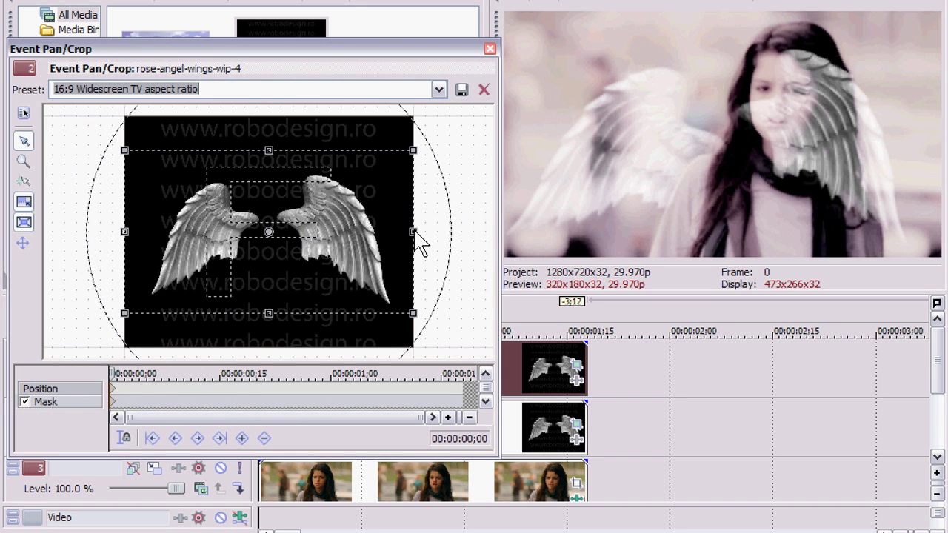
mouse_move(438, 258)
left_mouse_down()
mouse_move(441, 282)
mouse_move(403, 250)
left_mouse_up()
left_click_drag(312, 218, 259, 183)
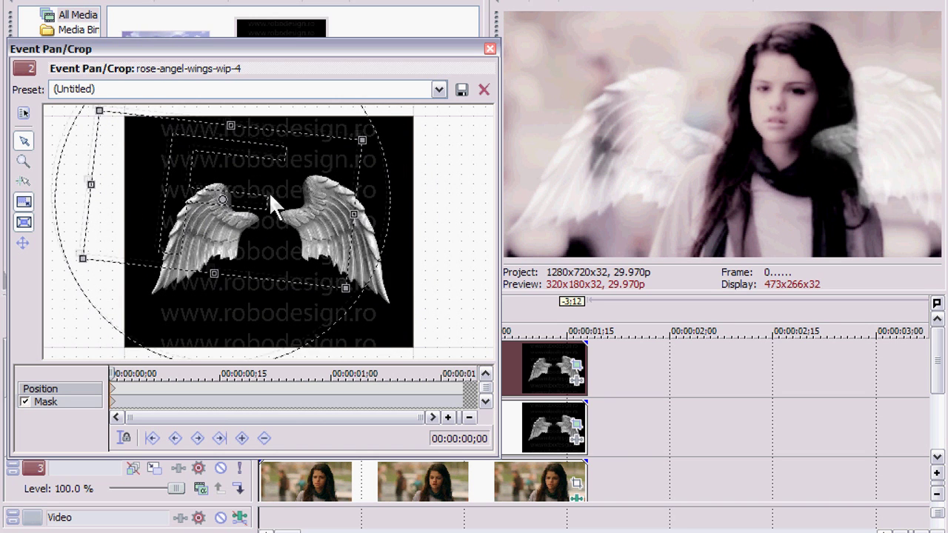
left_click_drag(260, 187, 264, 184)
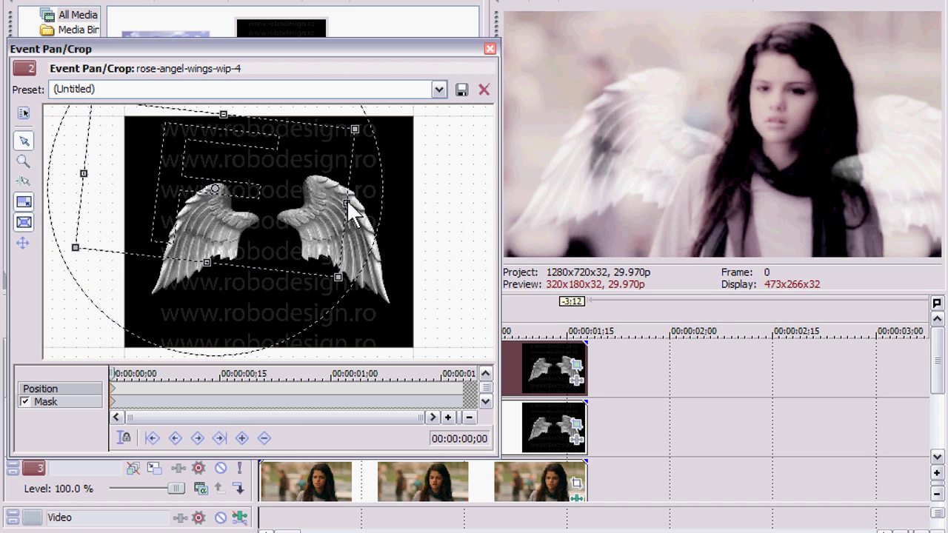
left_click_drag(352, 211, 347, 212)
left_click_drag(288, 200, 291, 198)
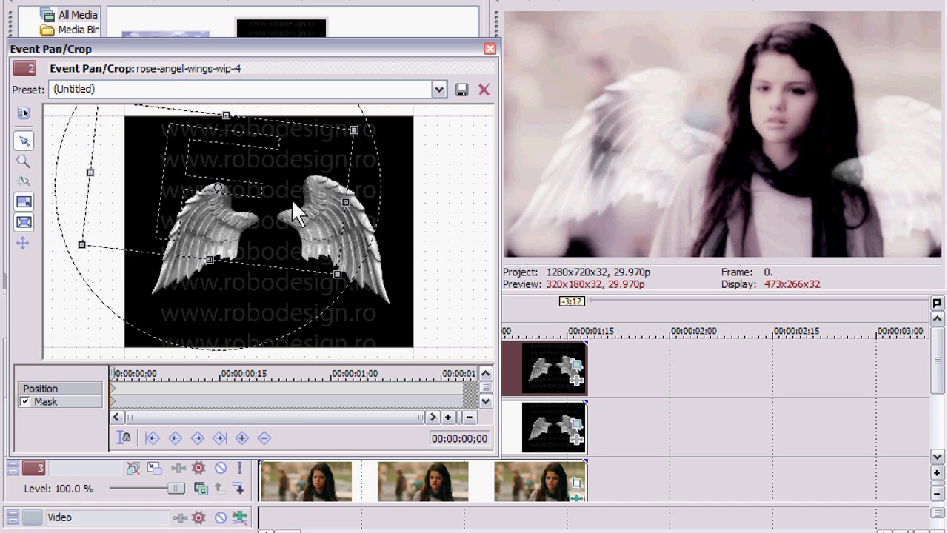
left_click(55, 404)
Drag the right-wing mask vertices so the outline hugs the wing's edge
scroll(260, 237, "up", 3)
left_click(24, 140)
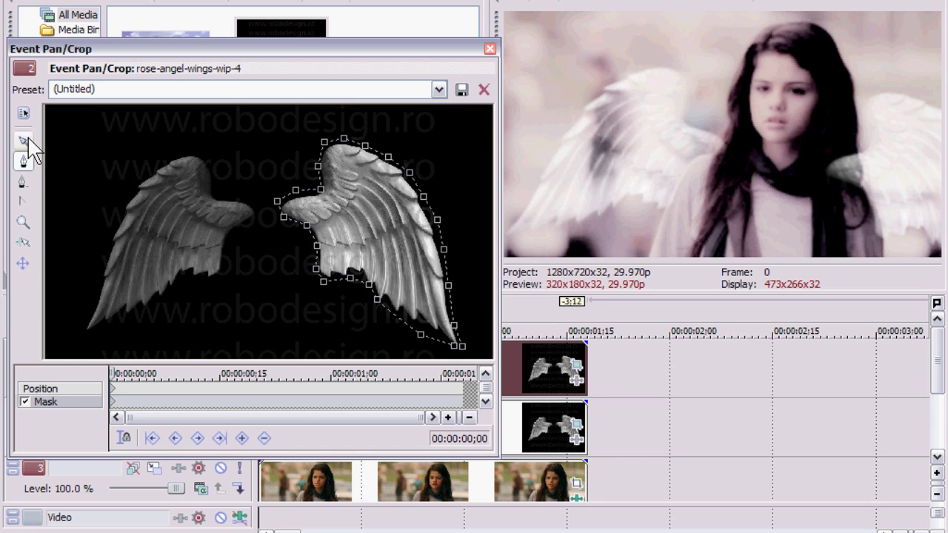
left_click(281, 208)
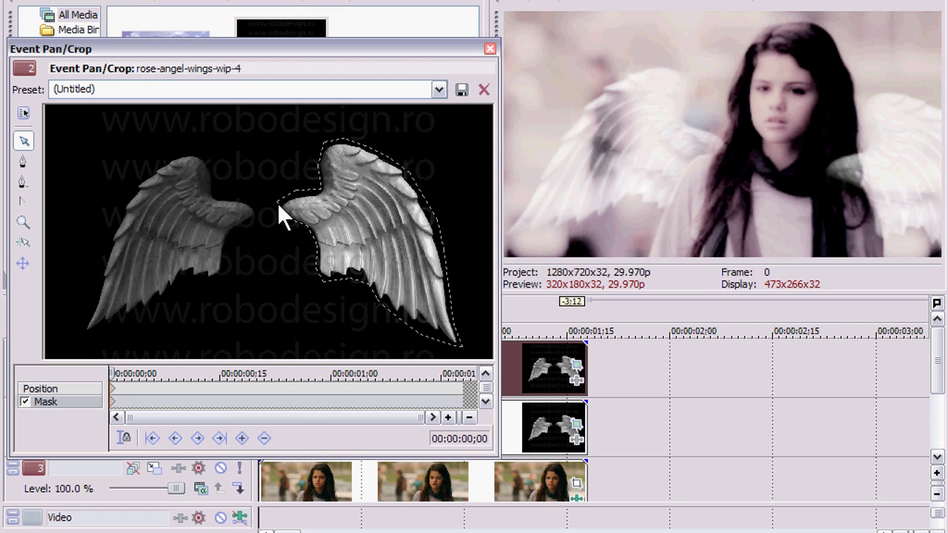
left_click(277, 202)
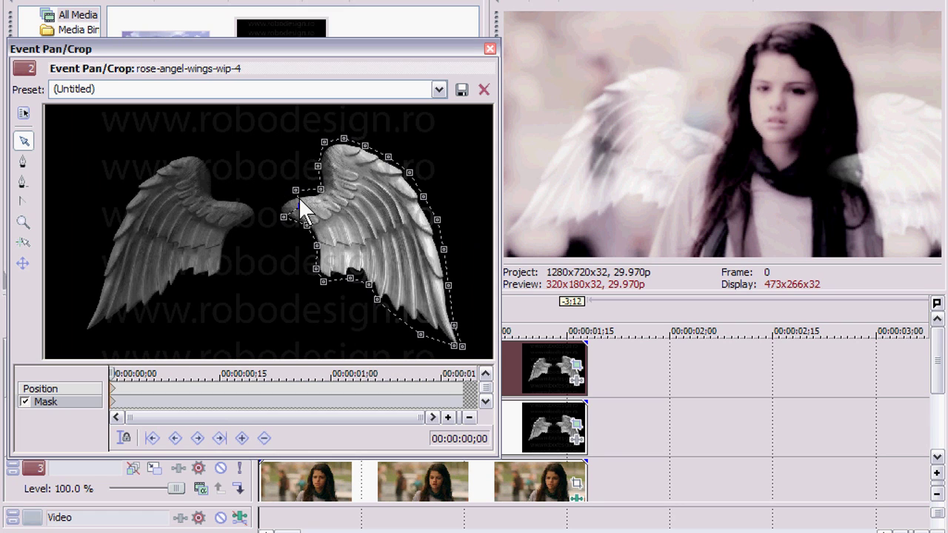
left_click(299, 192)
left_click_drag(298, 191, 312, 196)
left_click_drag(295, 218, 314, 218)
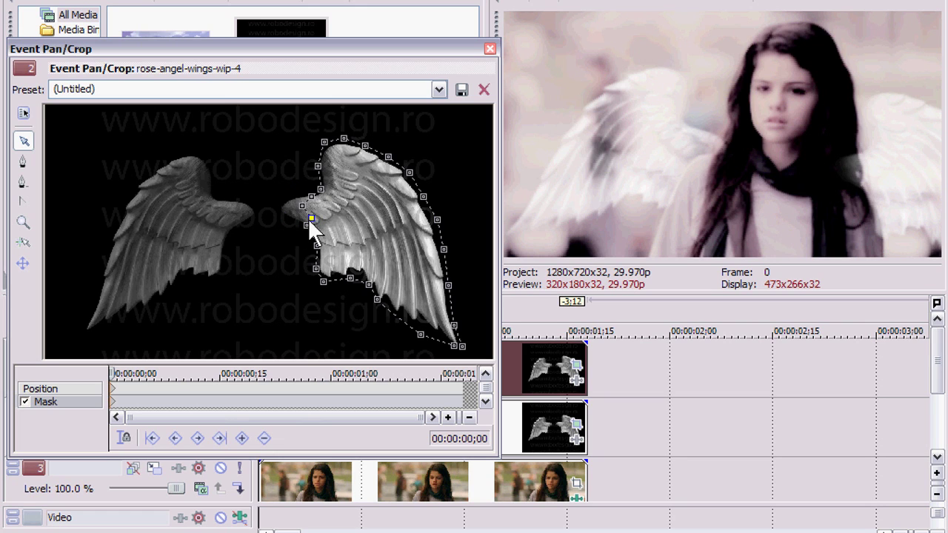
left_click(302, 206)
left_click_drag(299, 208, 288, 206)
left_click(65, 391)
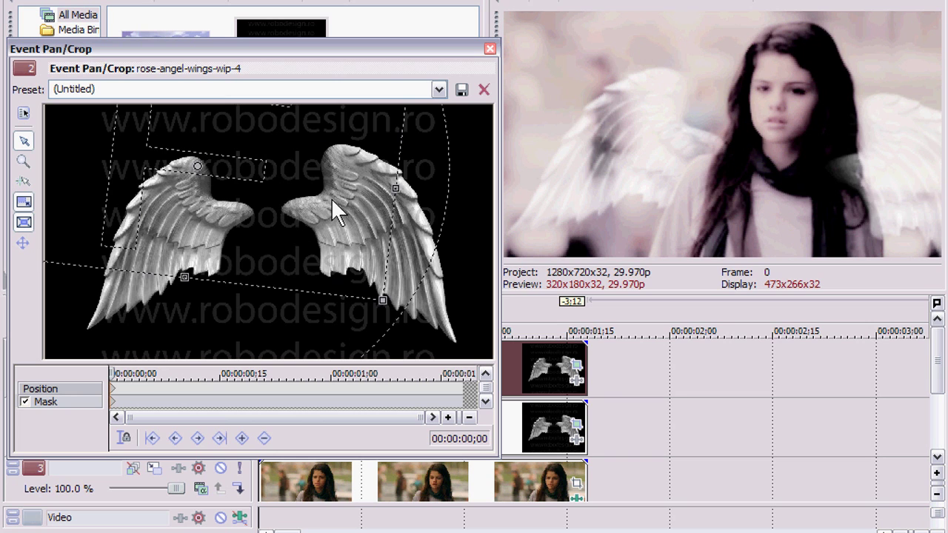
Close Event Pan/Crop and play the timeline to preview the girl with wings
left_click(489, 49)
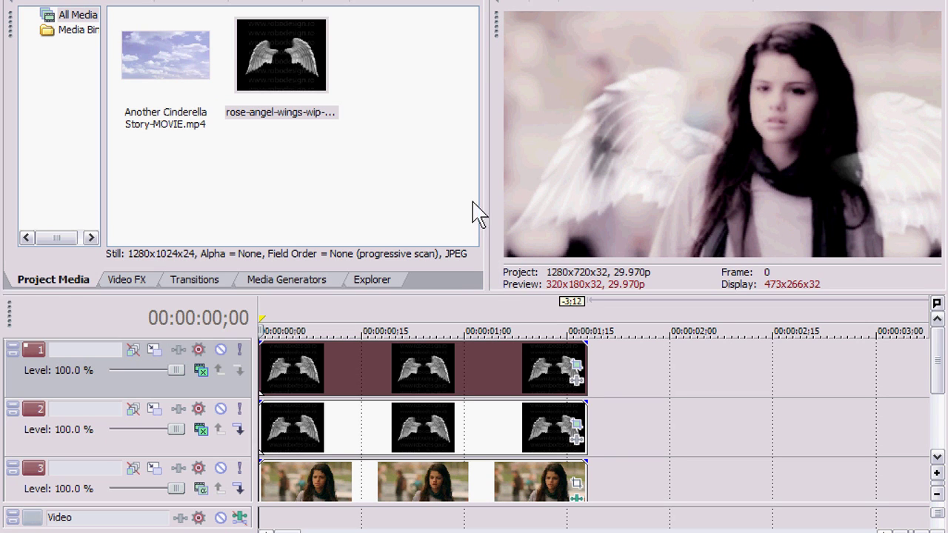
key("space")
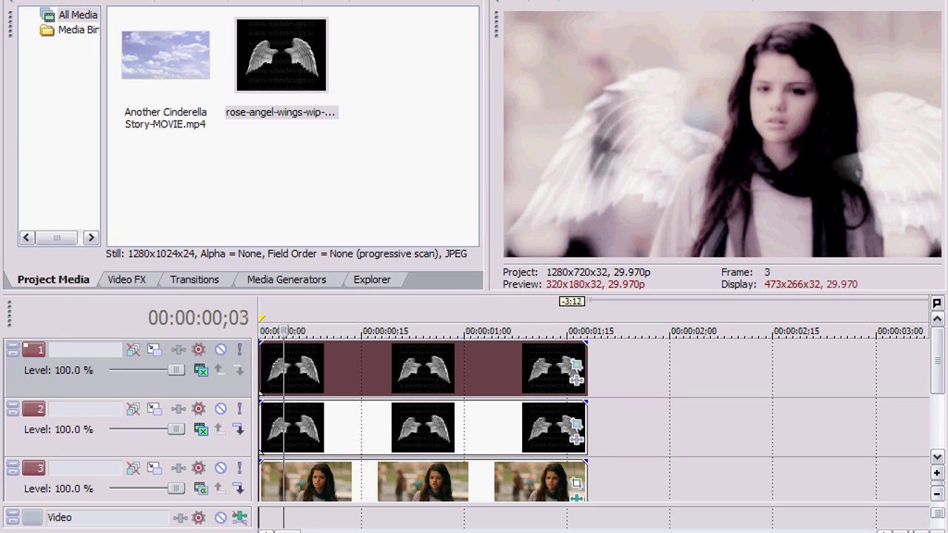